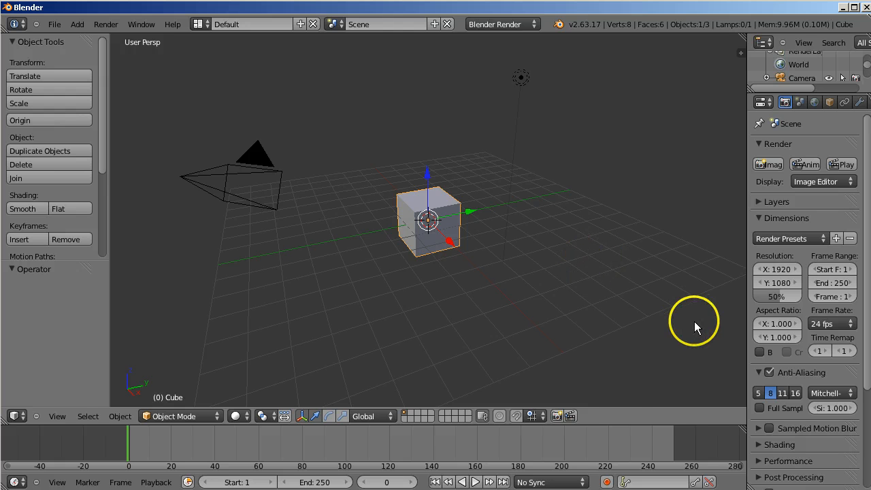
Step: Shrink the timeline area by lowering its border with the 3D view, and raise the border again
left_click(614, 424)
left_click_drag(615, 425, 584, 487)
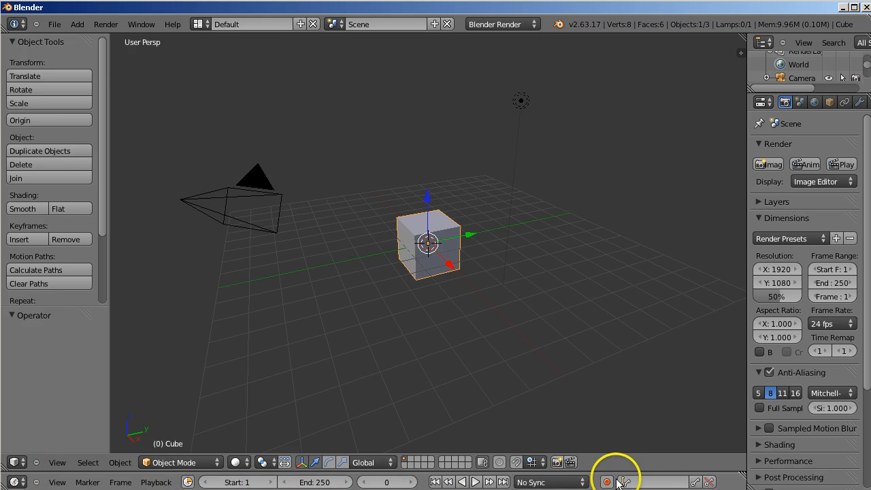
left_click_drag(596, 471, 602, 427)
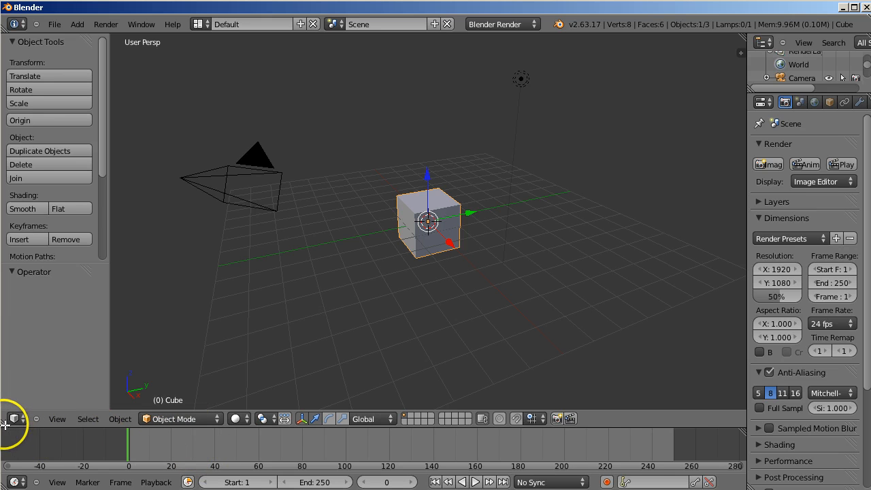
Step: Merge the 3D view over the timeline area, and restore the default layout by reloading the start-up file
left_click_drag(5, 425, 13, 448)
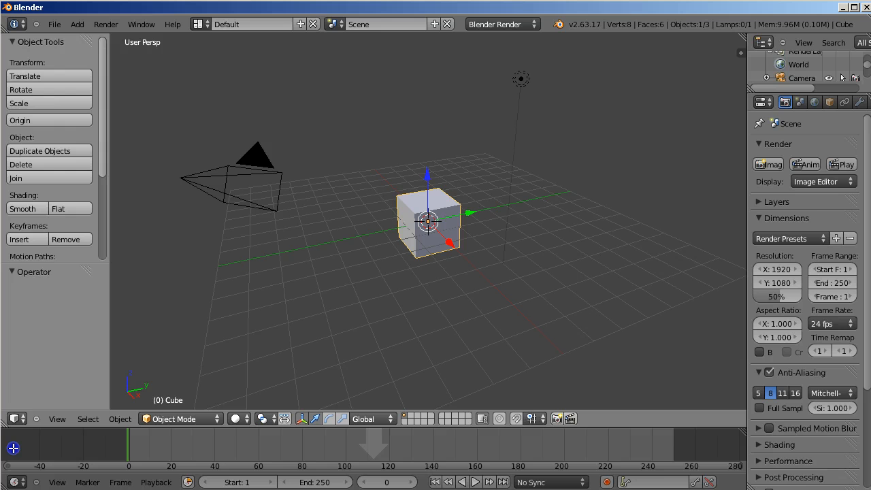
left_click_drag(13, 447, 17, 454)
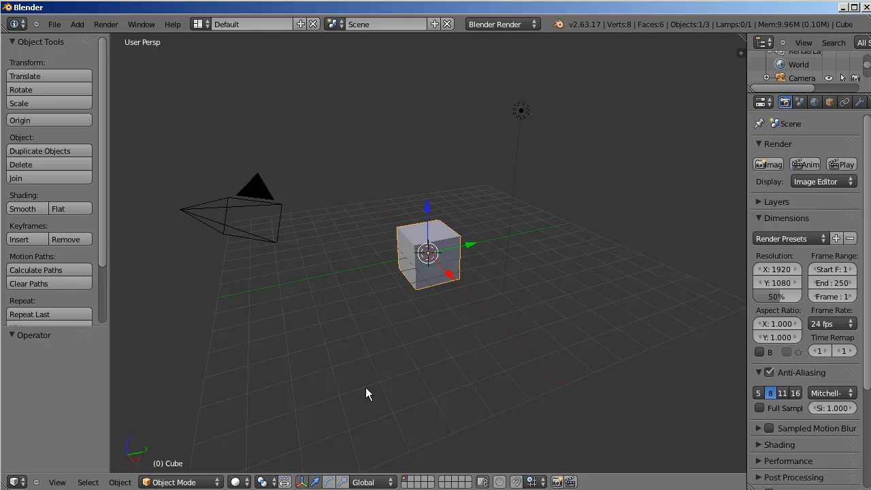
left_click(55, 26)
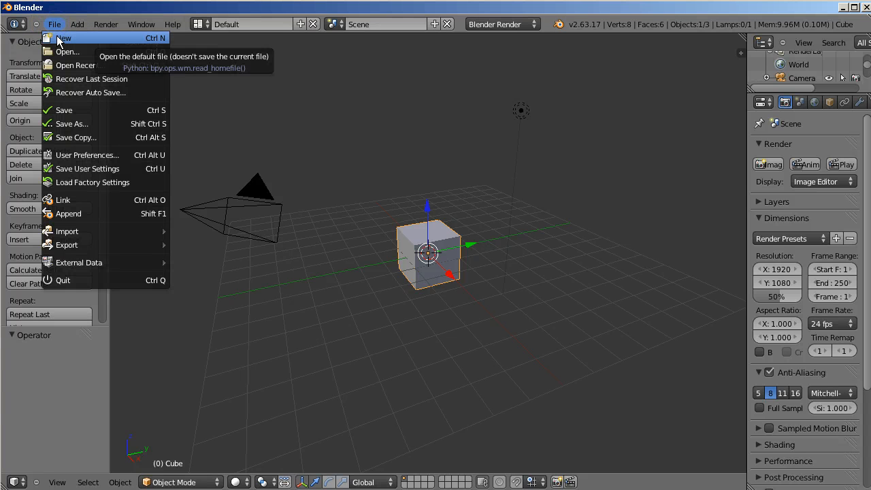
left_click(58, 38)
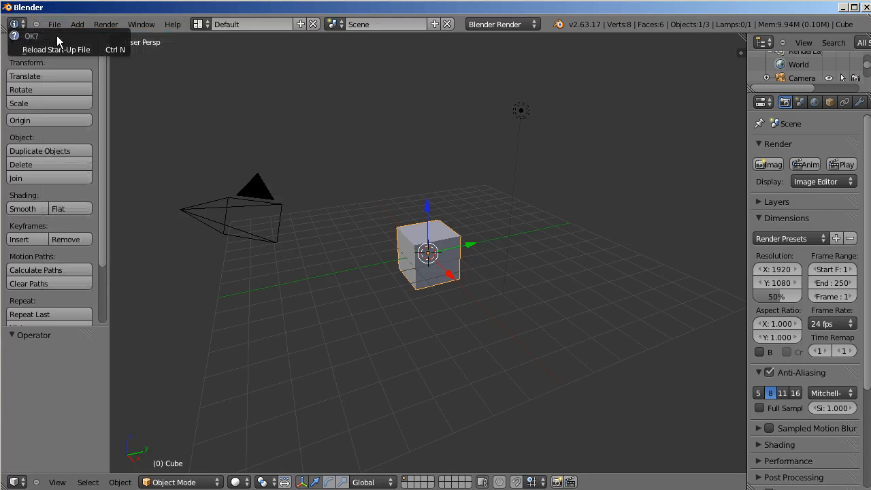
left_click(58, 50)
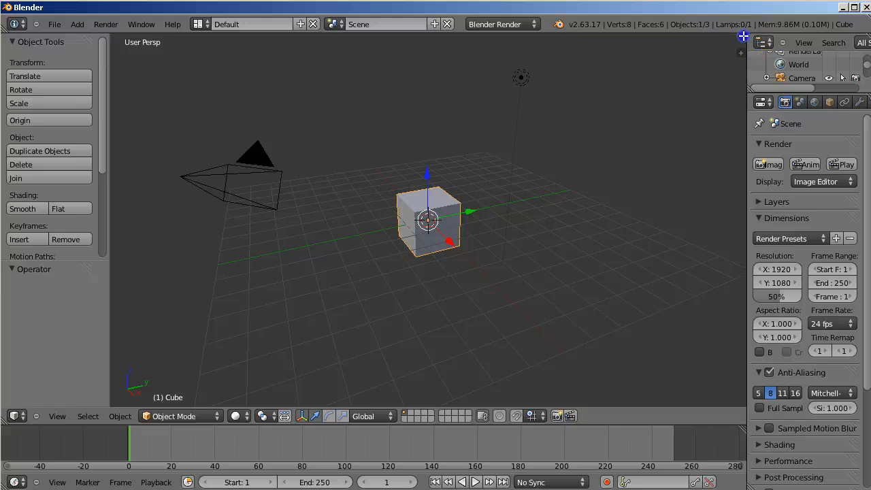
Step: Split the 3D view into two side-by-side views, and restore the default layout by reloading the start-up file
left_click_drag(745, 34, 374, 121)
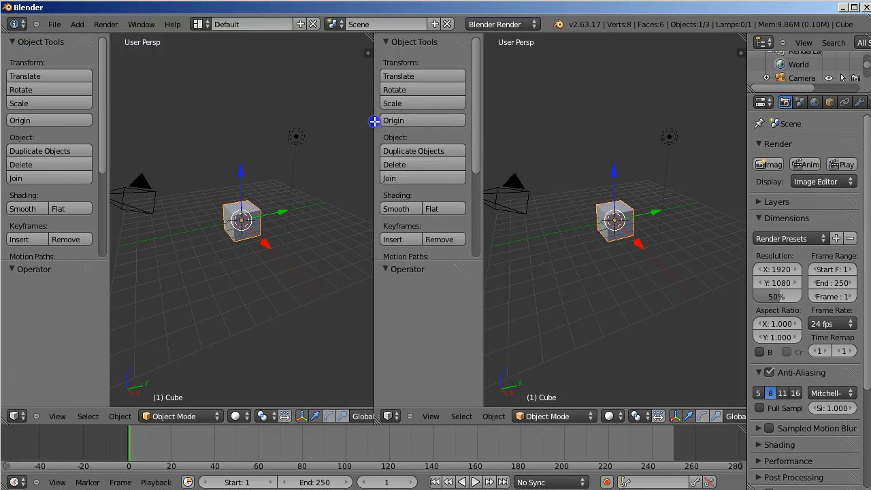
left_click(54, 24)
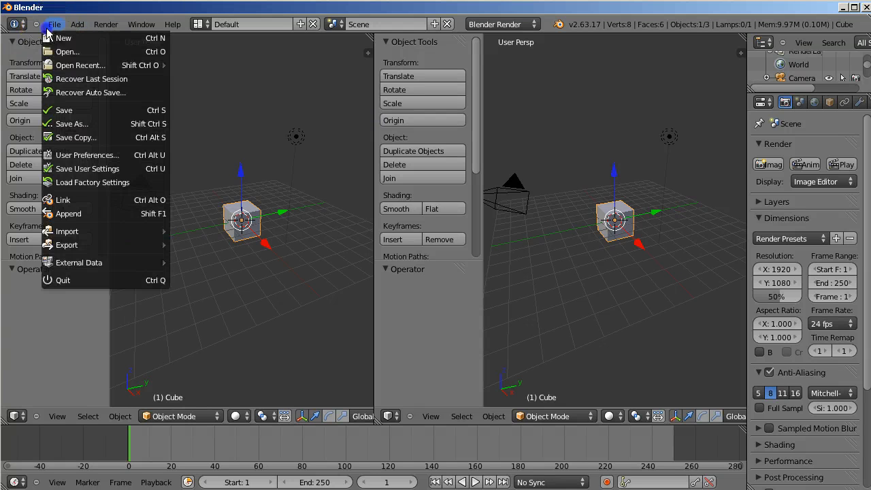
left_click(55, 37)
left_click(54, 48)
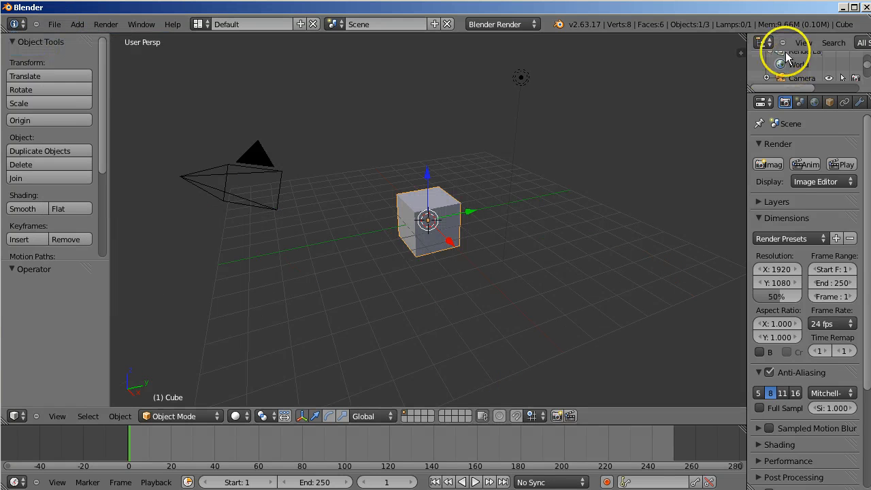
Step: Split the 3D view into two stacked views of about equal height
left_click_drag(743, 35, 722, 224)
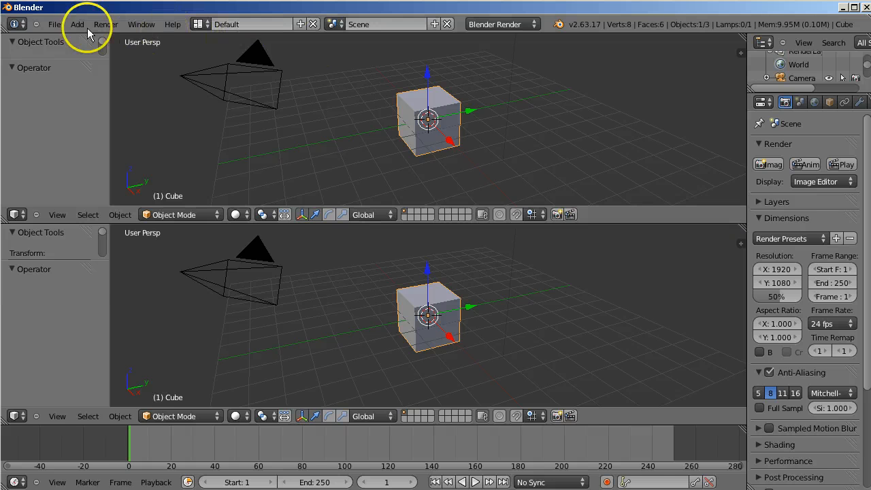
left_click(54, 25)
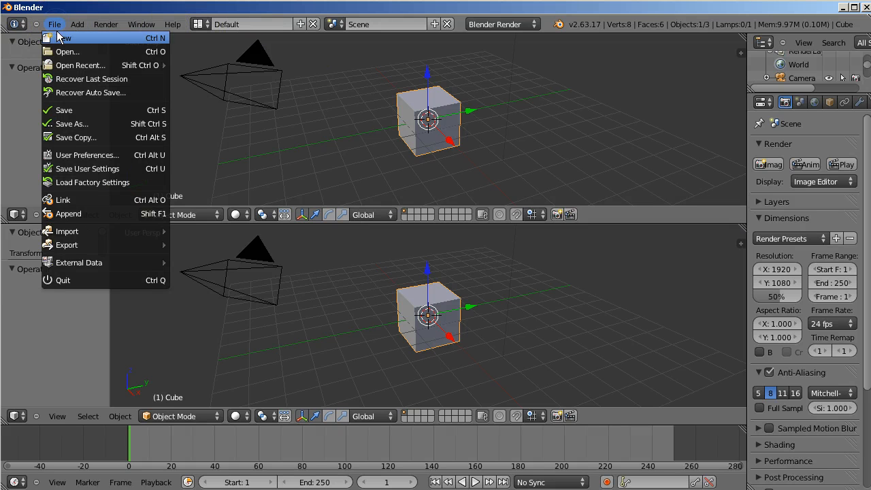
left_click(57, 35)
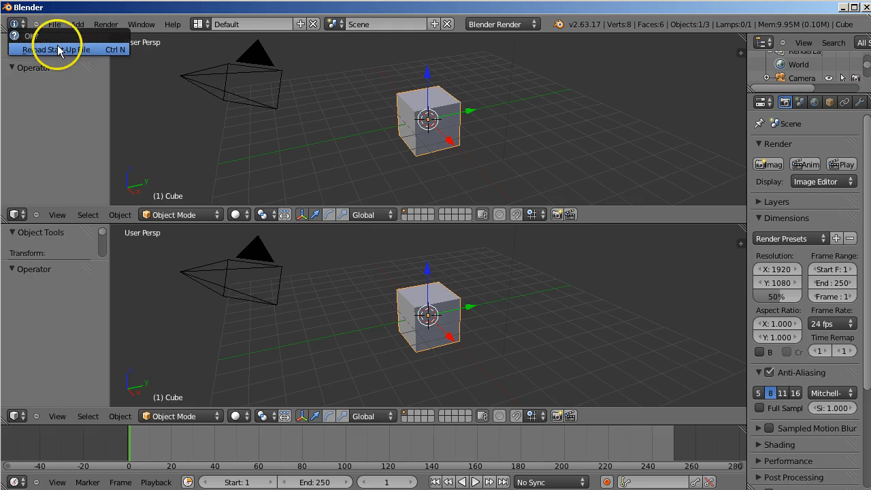
left_click(51, 49)
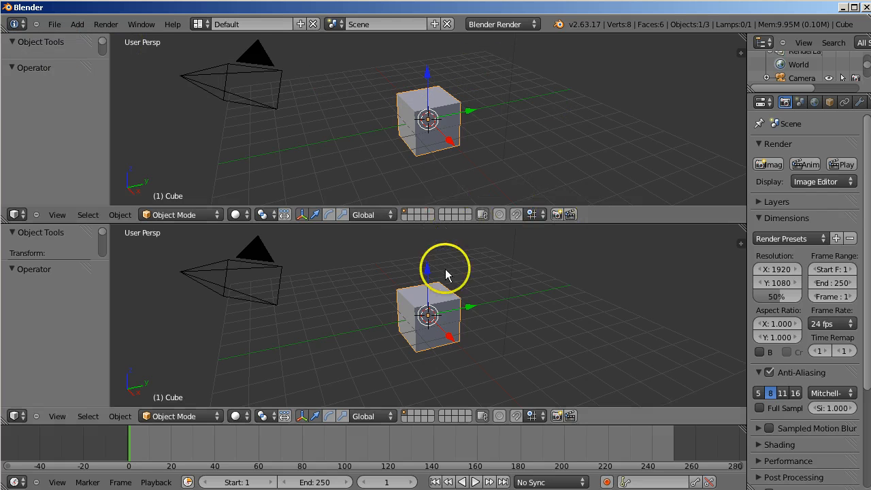
Step: Scale the cube by about 4.23 along the global X axis, working from a different angle in the upper 3D view
mouse_move(453, 140)
middle_mouse_down()
mouse_move(518, 145)
mouse_move(632, 109)
middle_mouse_up()
mouse_move(424, 156)
middle_mouse_down()
mouse_move(429, 169)
mouse_move(387, 179)
mouse_move(427, 189)
mouse_move(524, 184)
mouse_move(578, 162)
mouse_move(584, 100)
mouse_move(532, 187)
mouse_move(426, 187)
mouse_move(405, 147)
mouse_move(402, 60)
mouse_move(355, 74)
mouse_move(335, 111)
mouse_move(347, 148)
mouse_move(379, 175)
mouse_move(483, 182)
mouse_move(578, 163)
mouse_move(455, 157)
mouse_move(422, 116)
mouse_move(470, 193)
mouse_move(525, 199)
middle_mouse_up()
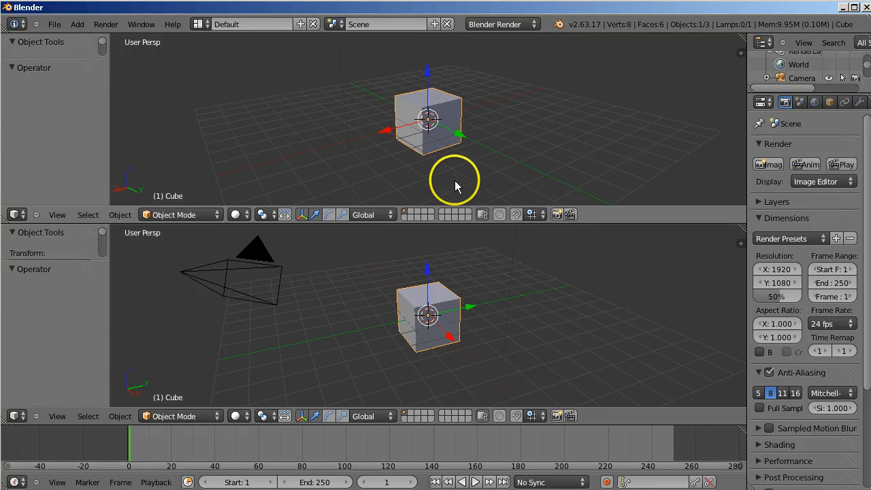
mouse_move(456, 181)
middle_mouse_down()
mouse_move(511, 186)
mouse_move(597, 170)
mouse_move(512, 185)
middle_mouse_up()
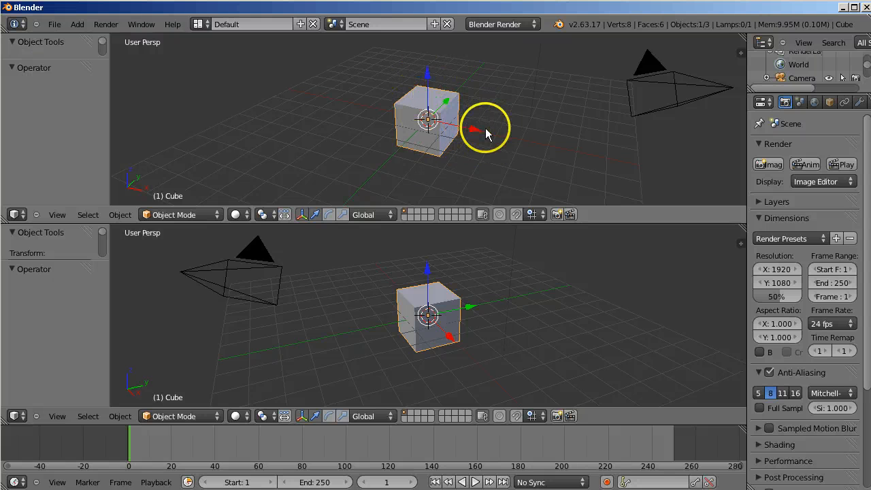
key("s")
key("x")
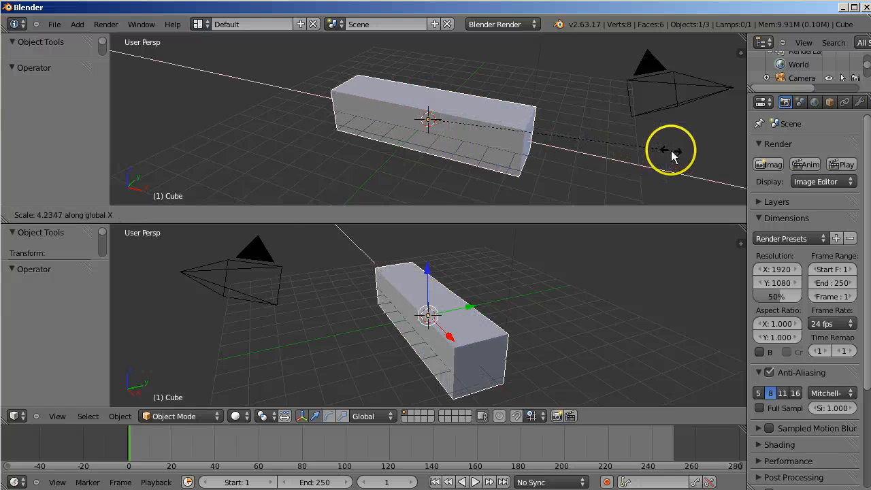
left_click(671, 150)
Step: Save the scene as _kuubik.blend in the C:\Dropbox\3D folder
left_click(54, 25)
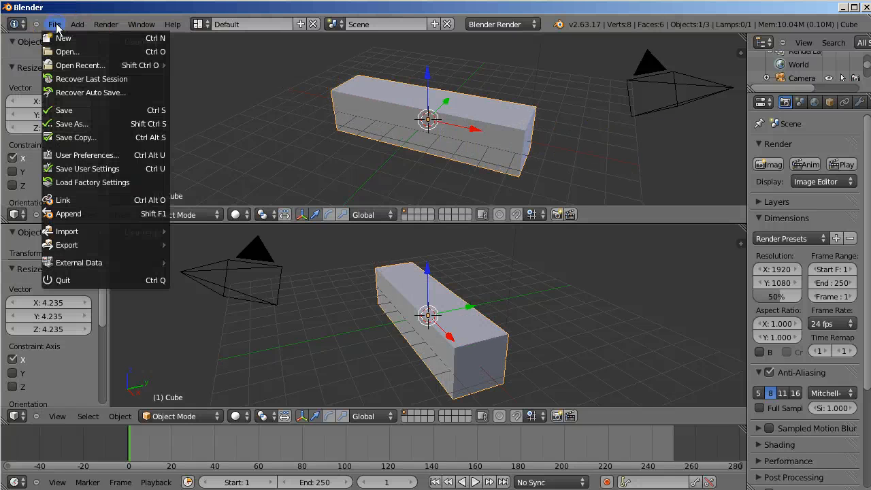
left_click(61, 111)
left_click(263, 72)
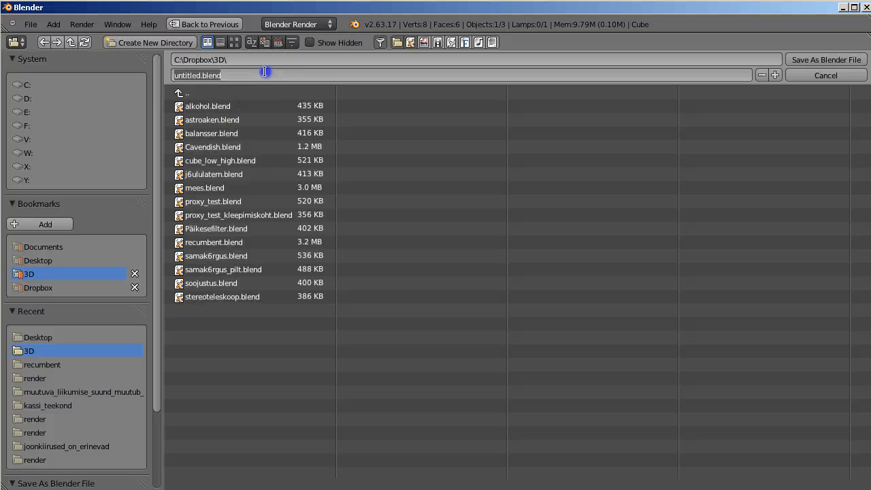
type("_kuu")
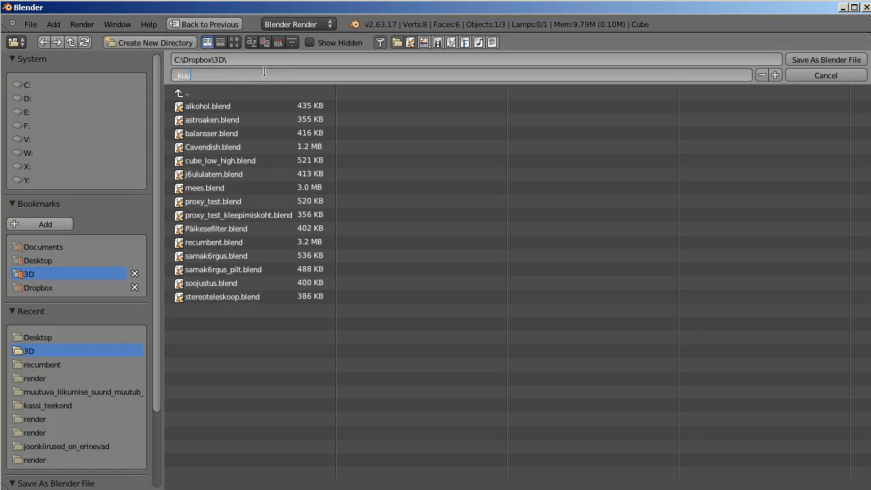
type("bik")
key("Return")
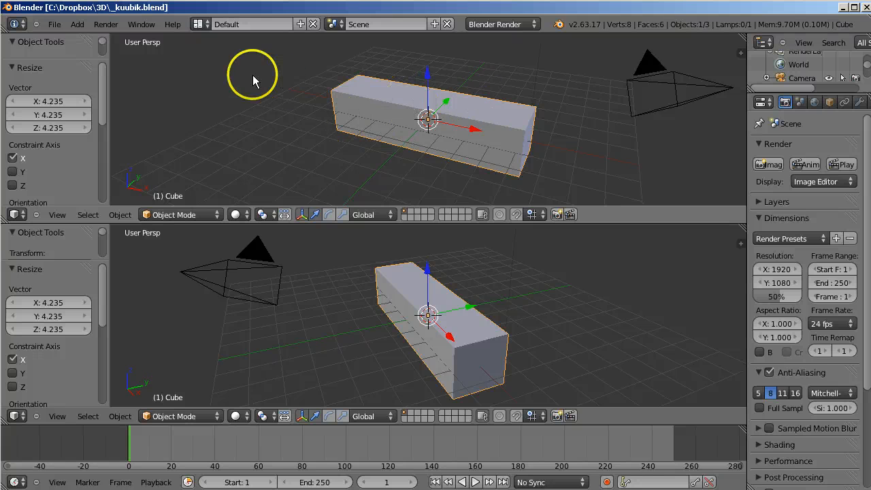
Step: Start a new scene by reloading the start-up file
left_click(55, 24)
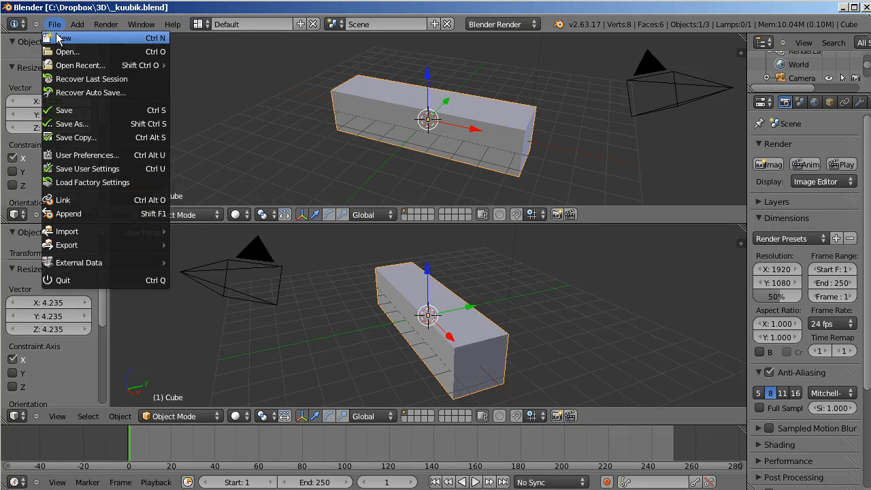
left_click(58, 39)
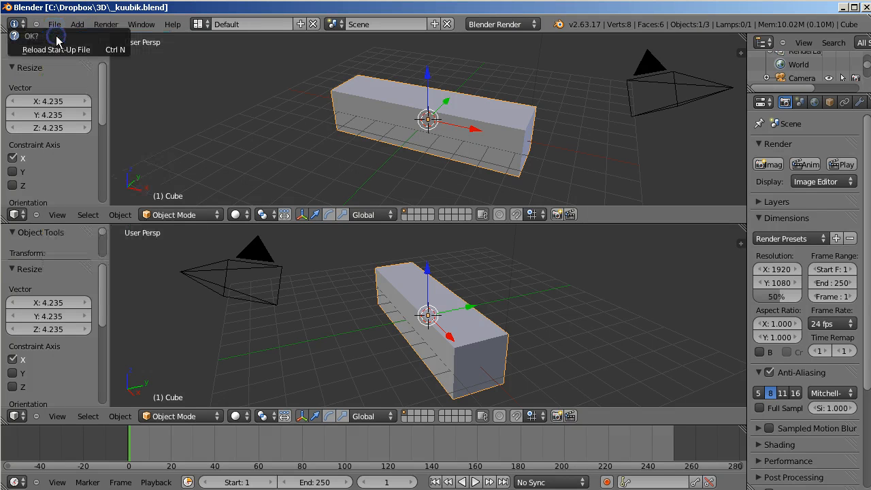
left_click(57, 52)
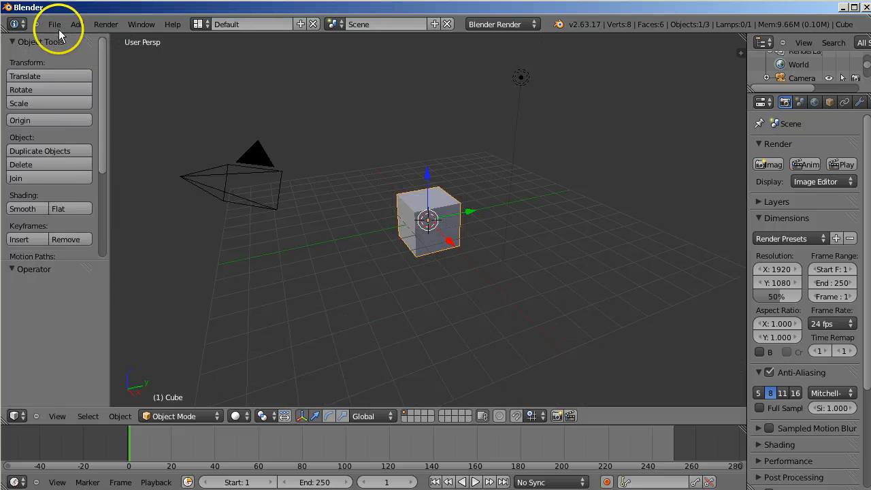
Step: Open _kuubik.blend with the Load UI option turned off
left_click(54, 25)
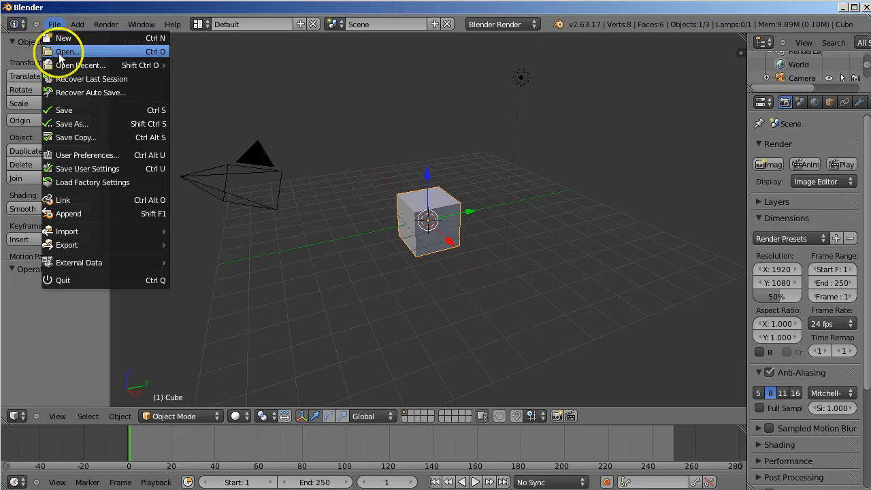
left_click(58, 52)
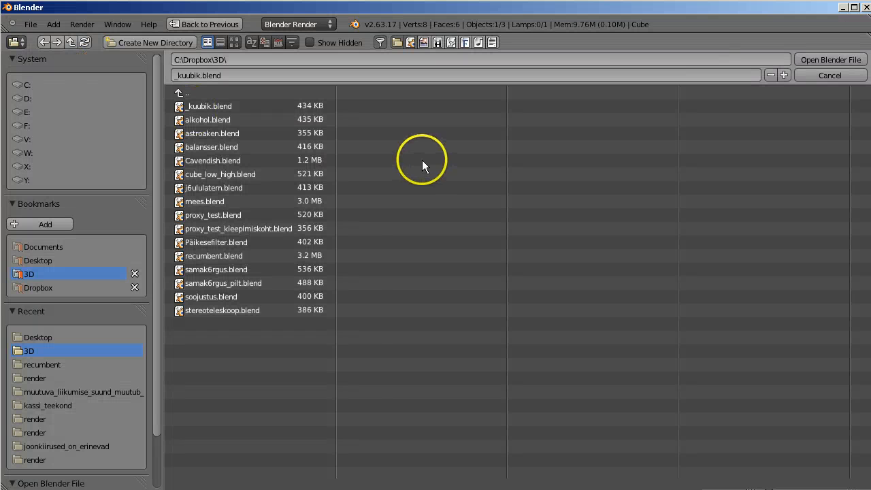
left_click(236, 108)
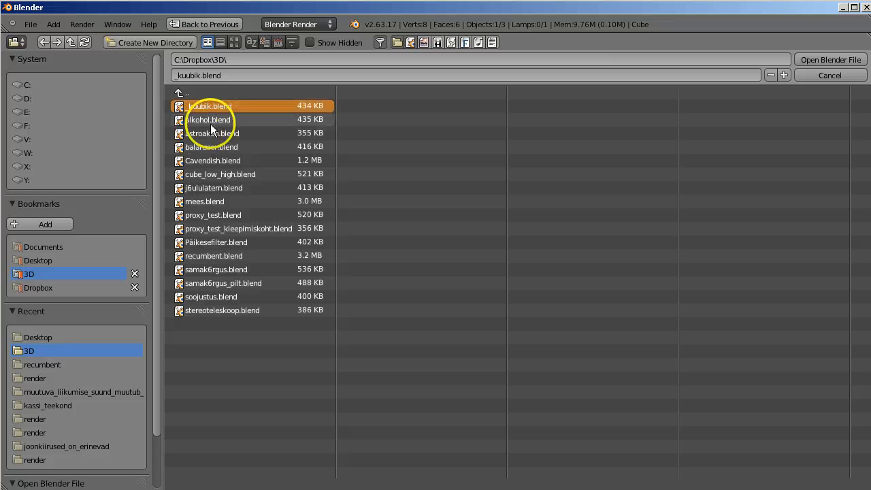
left_click_drag(158, 123, 160, 229)
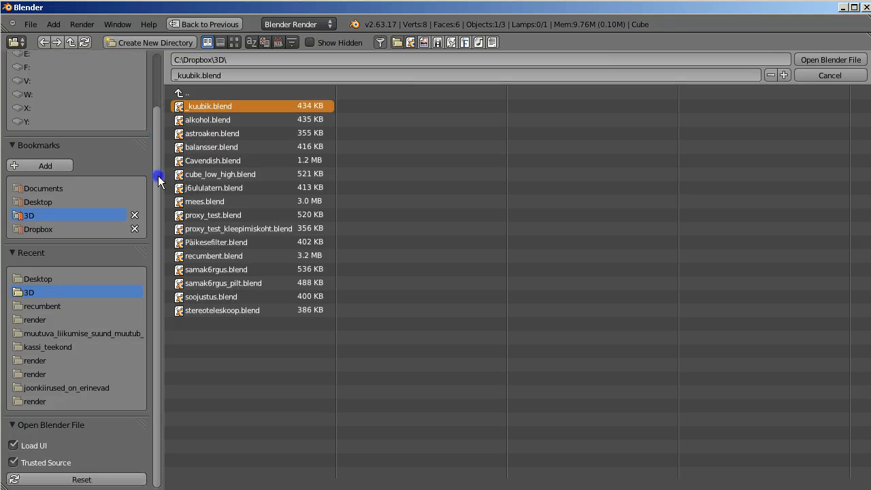
left_click(13, 446)
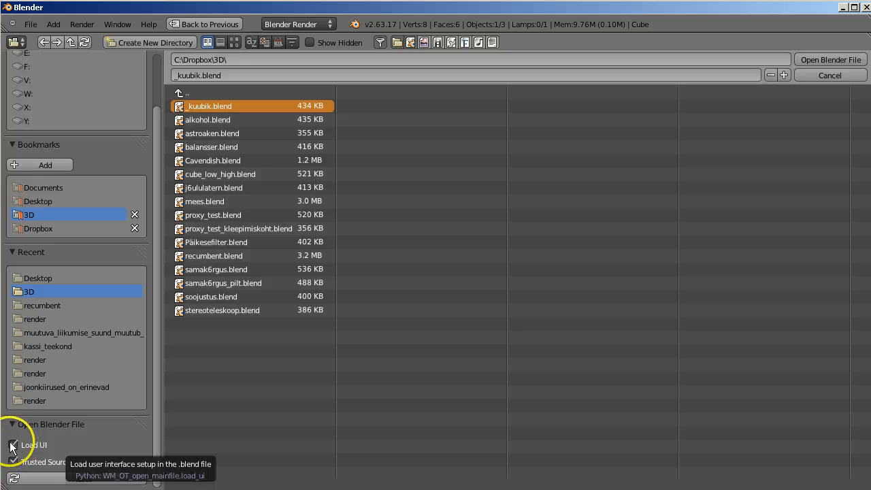
left_click(811, 62)
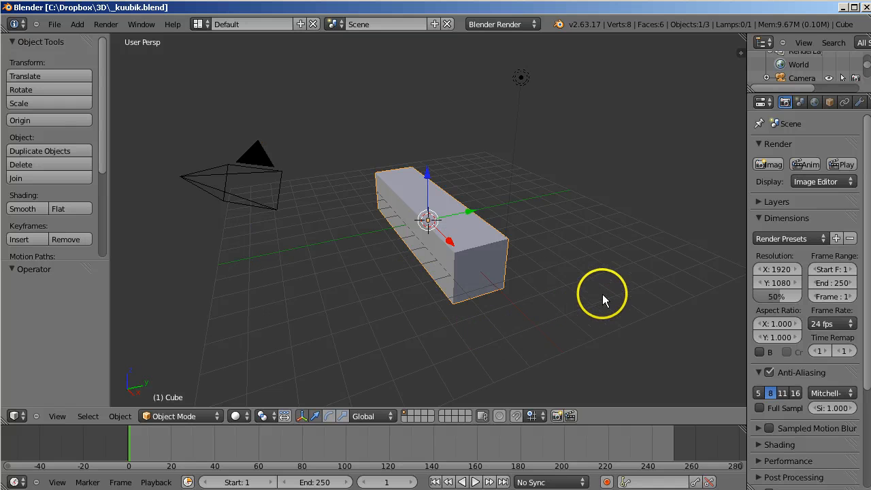
Step: Duplicate the 3D view into a separate floating window, move that window, and close it
middle_click_drag(603, 294, 483, 304)
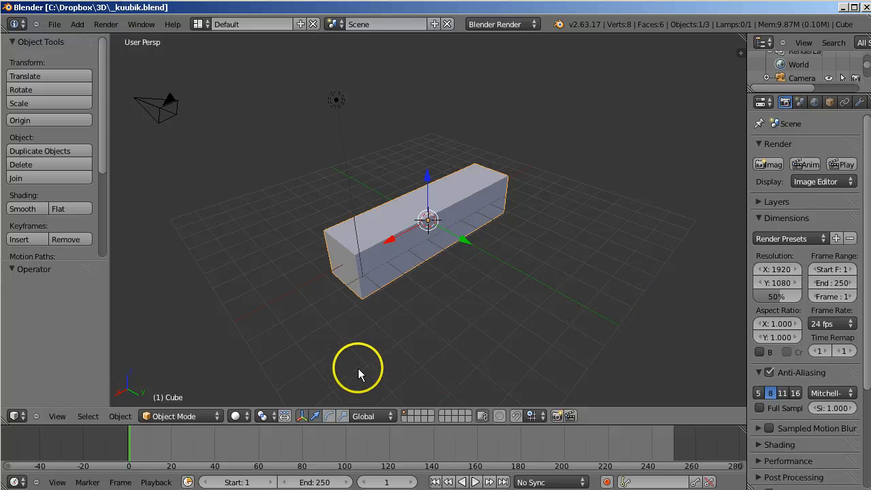
mouse_move(358, 368)
middle_mouse_down()
mouse_move(554, 354)
mouse_move(663, 326)
mouse_move(542, 356)
middle_mouse_up()
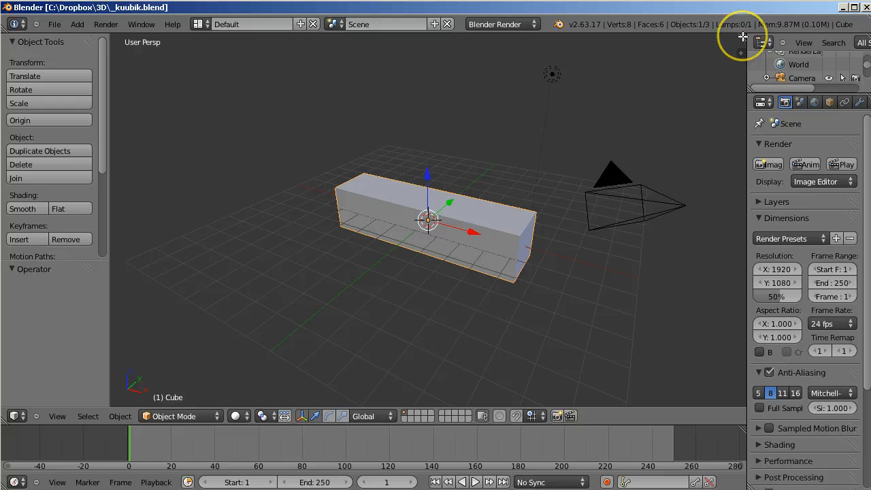
left_click_drag(743, 37, 736, 65, "shift")
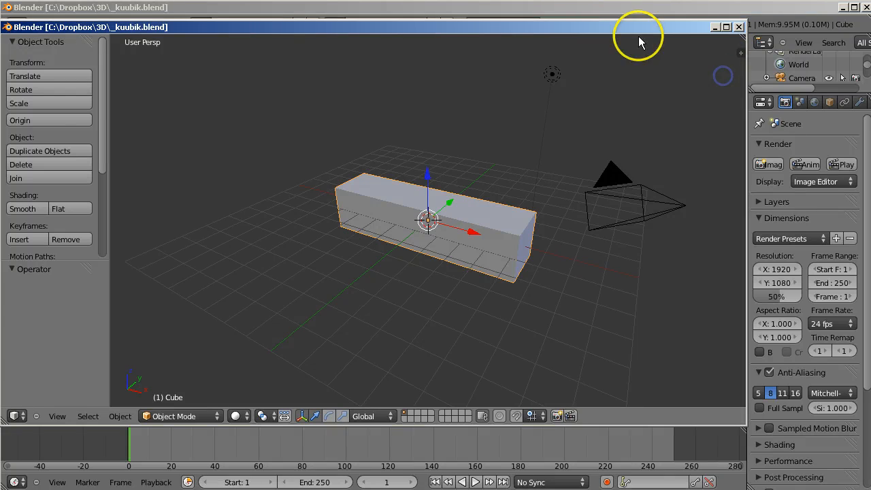
left_click_drag(626, 27, 697, 64)
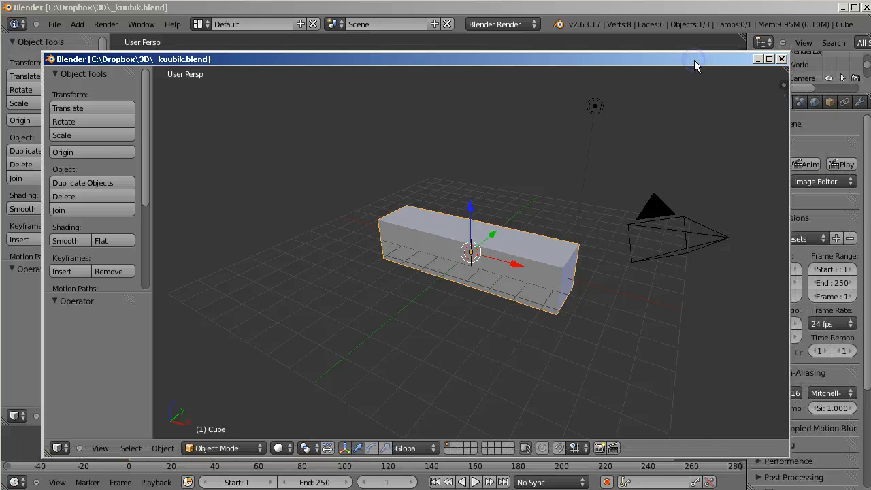
left_click(782, 59)
Step: Open the user preferences as a separate floating window and close it
left_click(54, 24)
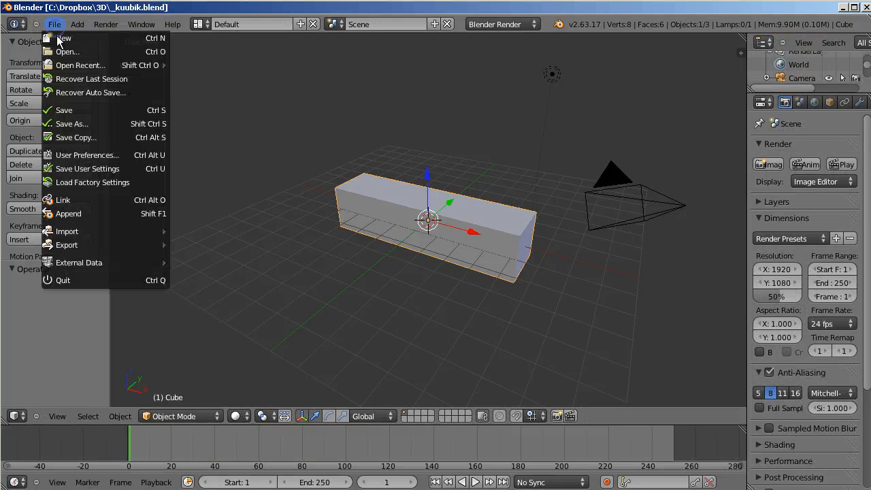
left_click(87, 156)
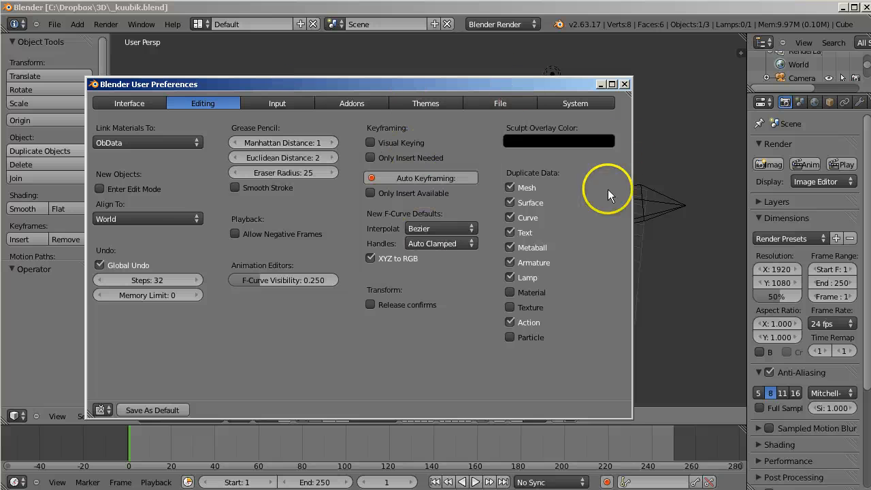
left_click(625, 85)
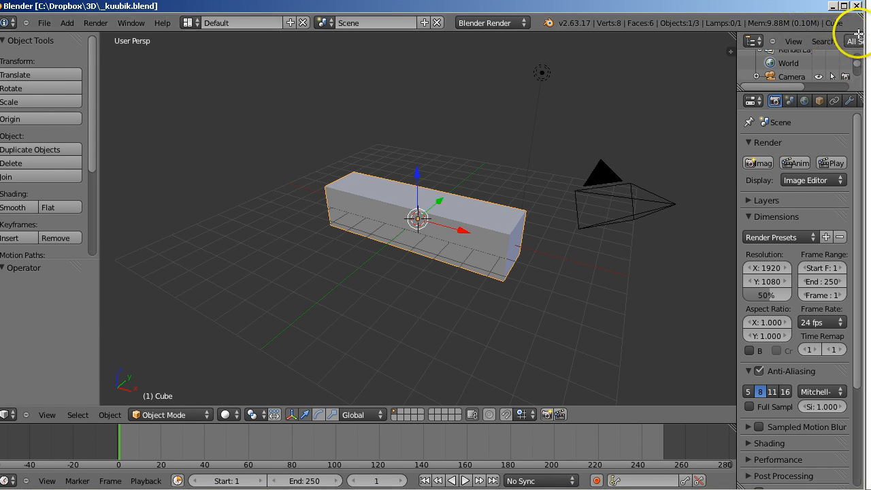
Step: Duplicate the Outliner area into a separate floating window, move it over the 3D view, and close it
left_click_drag(859, 36, 836, 51, "shift")
left_click_drag(741, 26, 447, 112)
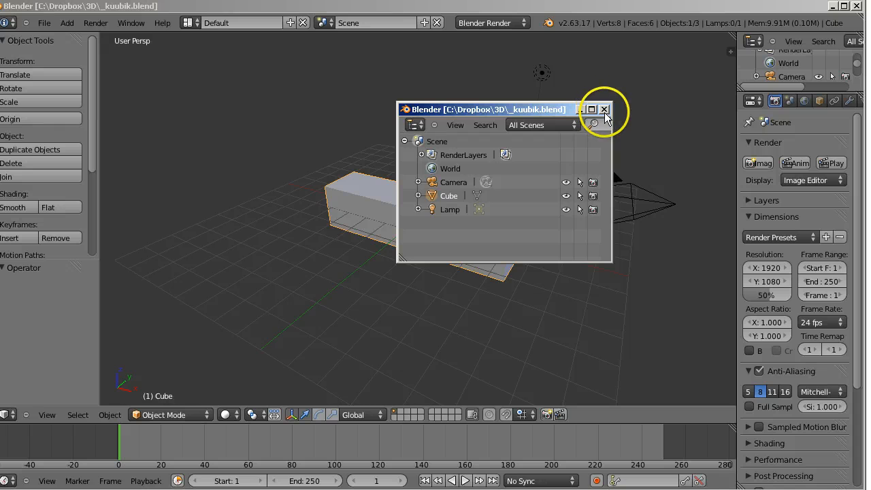
left_click(605, 109)
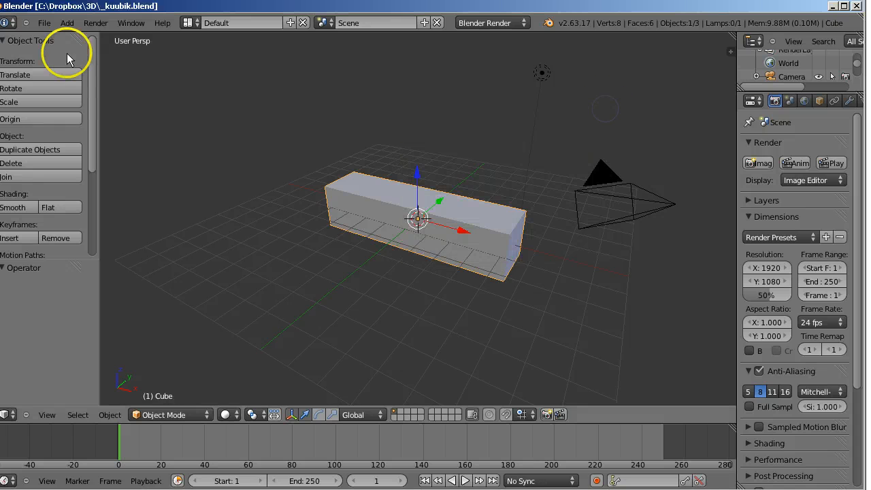
Step: Start a new scene by reloading the start-up file
left_click(45, 25)
left_click(50, 37)
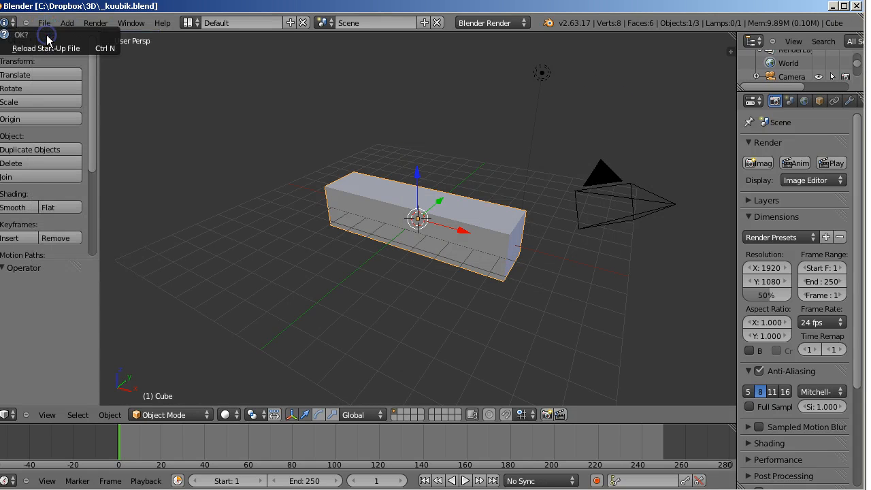
left_click(46, 48)
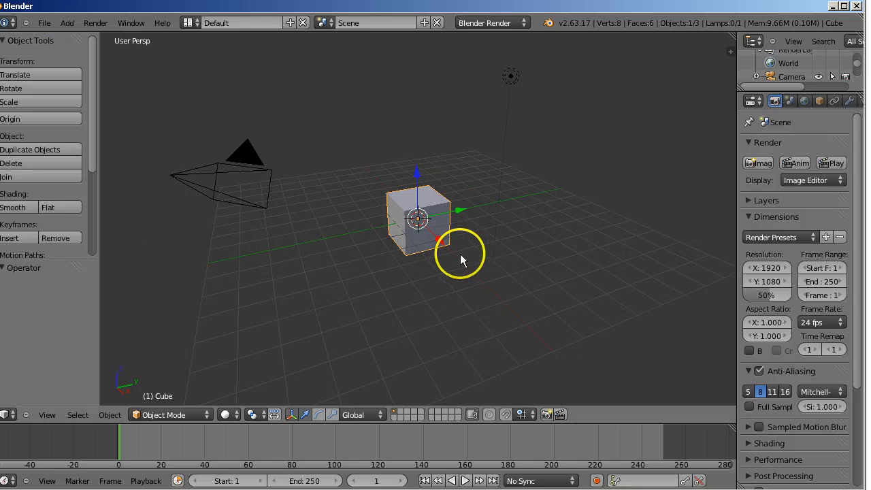
Step: Stretch the default cube slightly along the X axis
middle_click_drag(452, 264, 555, 267)
scroll(499, 256, "up", 2)
key("s")
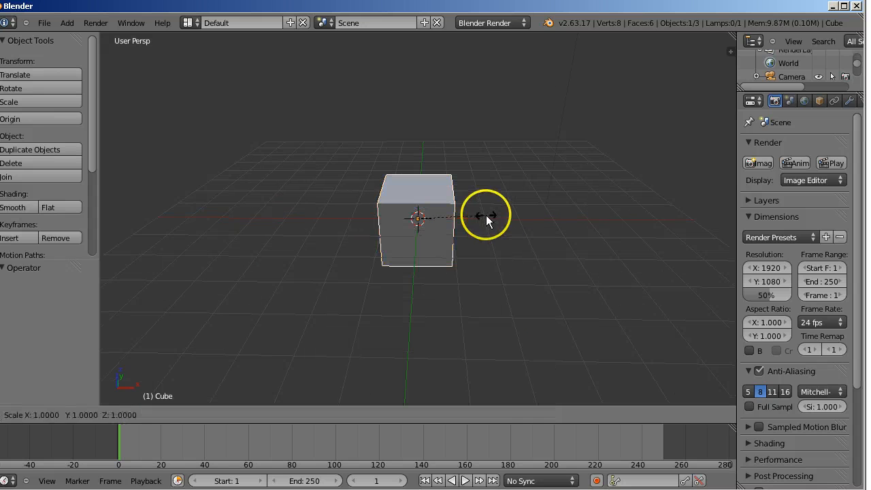
key("x")
left_click(516, 214)
Step: Scale the cube along the X axis by about 1.905 and again by about 1.407
key("s")
key("x")
left_click(608, 217)
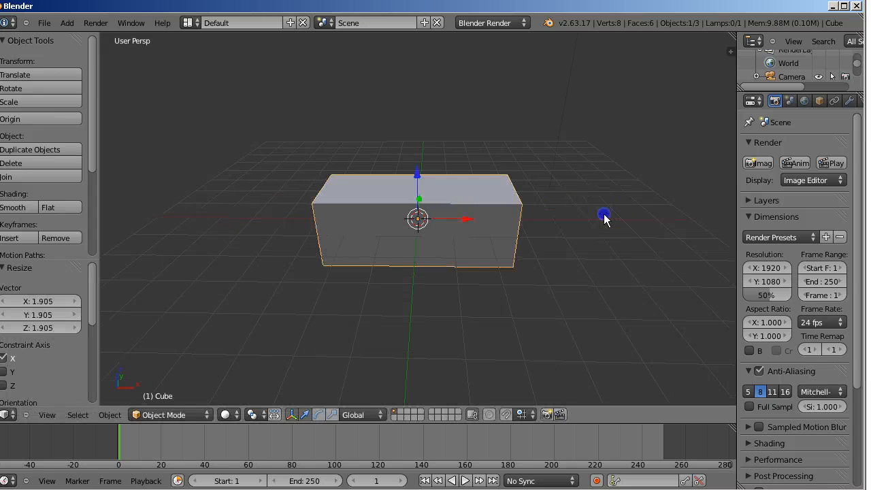
key("s")
key("x")
left_click(679, 209)
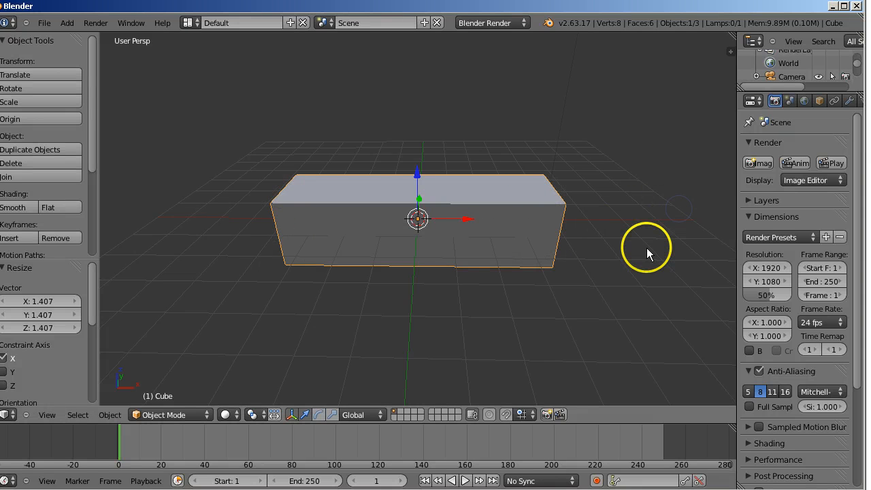
Step: Undo the last two X-axis scalings of the cube
middle_click_drag(647, 249, 659, 235)
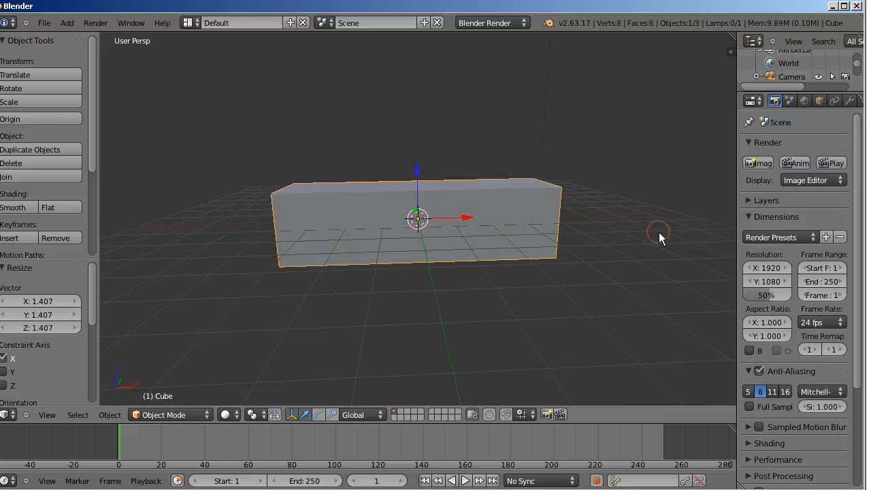
key("ctrl+z")
key("ctrl+z")
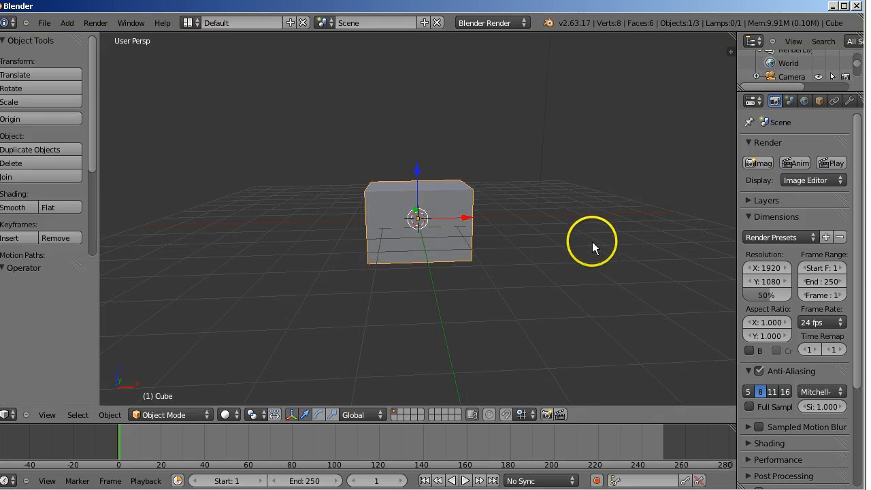
Step: Stretch the cube once more along the X axis and scale it uniformly by about 1.412
key("s")
key("x")
left_click(566, 229)
key("s")
left_click(626, 223)
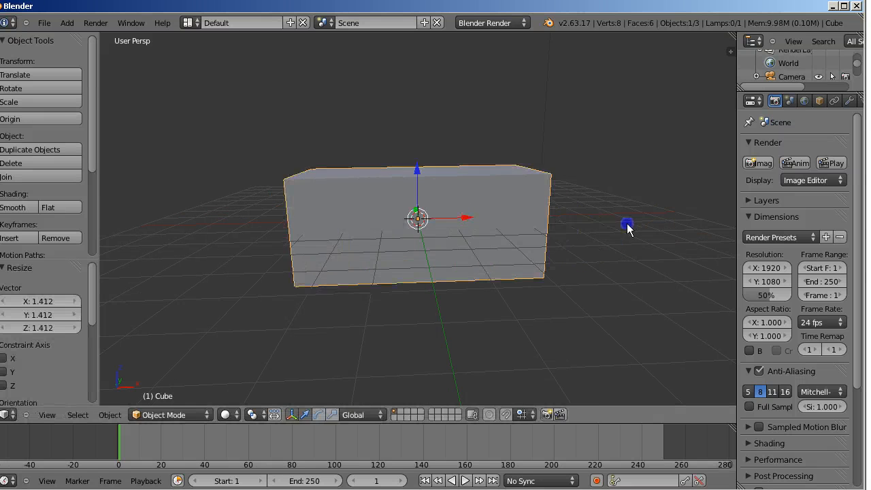
middle_click_drag(617, 227, 546, 260)
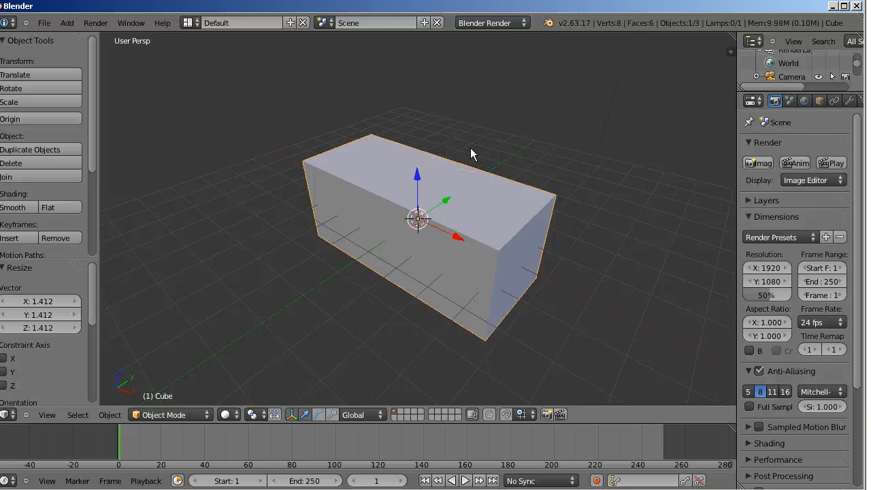
Step: Call up the undo history, examine the undo settings in the Editing preferences, and close the preferences window
key("ctrl+alt+z")
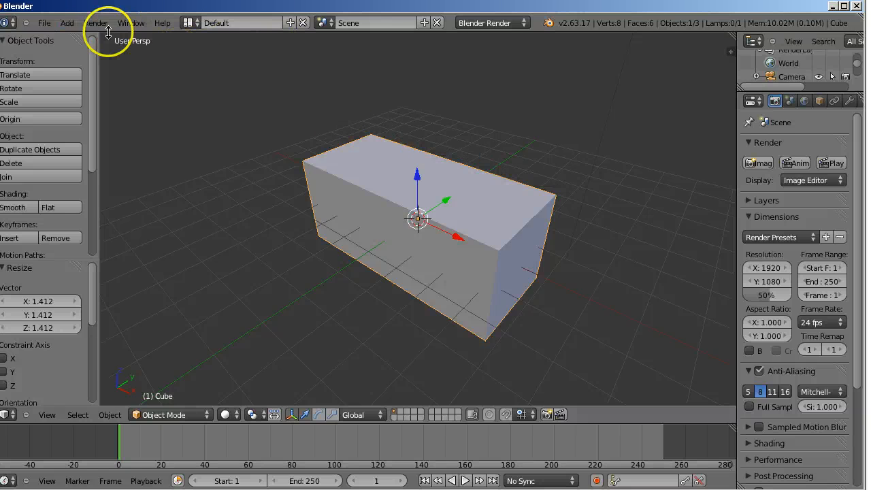
left_click(44, 25)
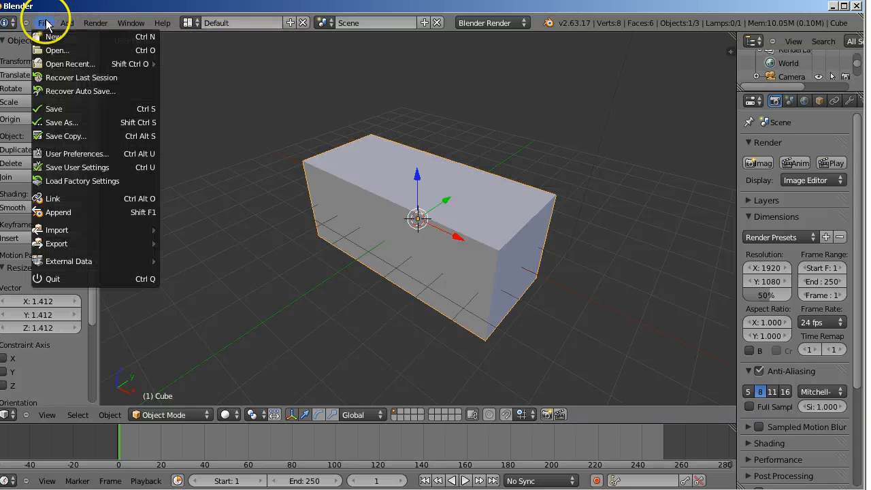
left_click(68, 154)
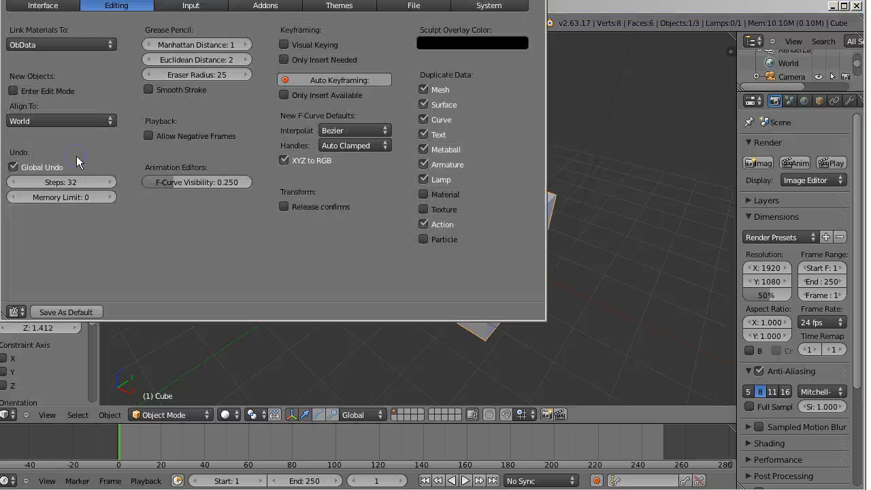
left_click(114, 14)
left_click_drag(129, 0, 152, 40)
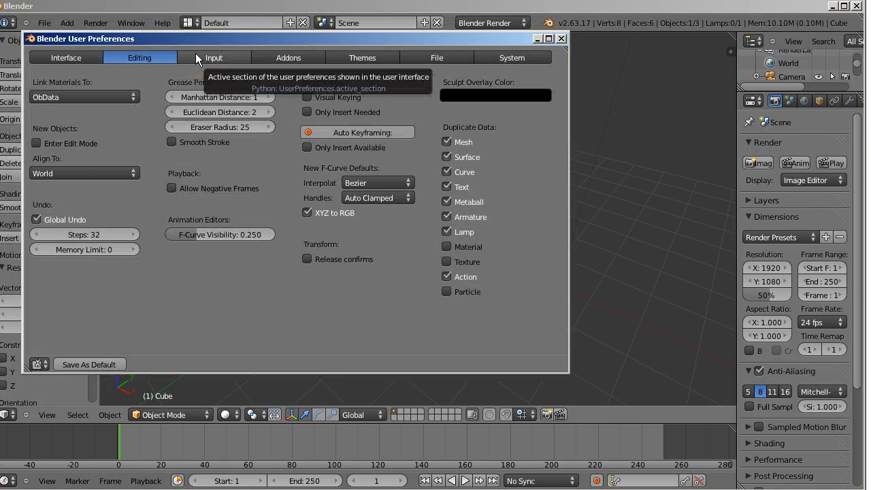
left_click(140, 51)
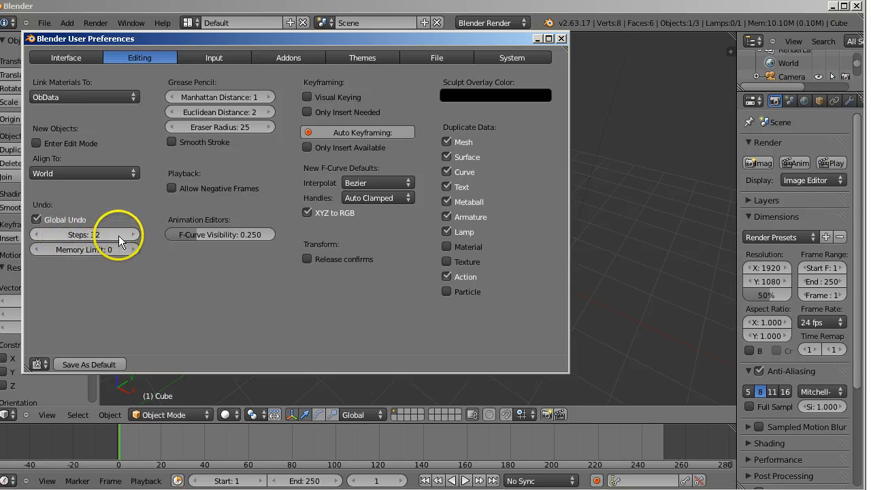
left_click(561, 39)
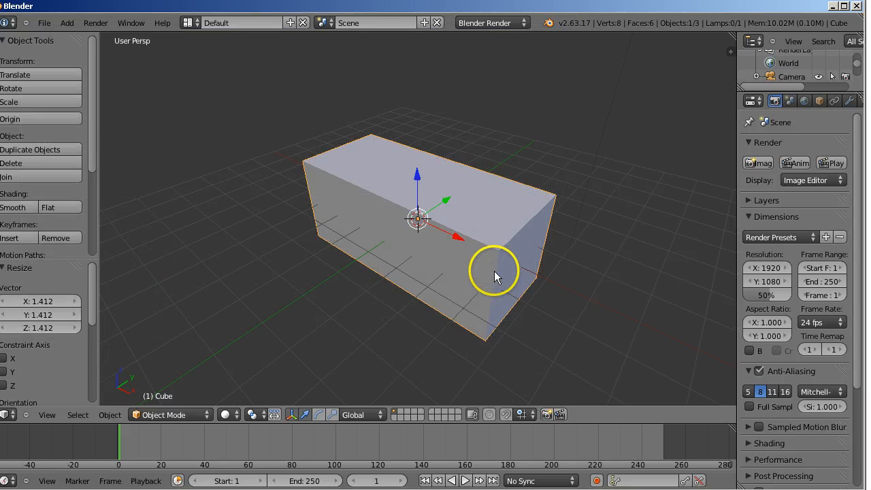
Step: Undo the last two scalings of the cube and restore them with Redo, repeating the whole cycle twice
key("ctrl+z")
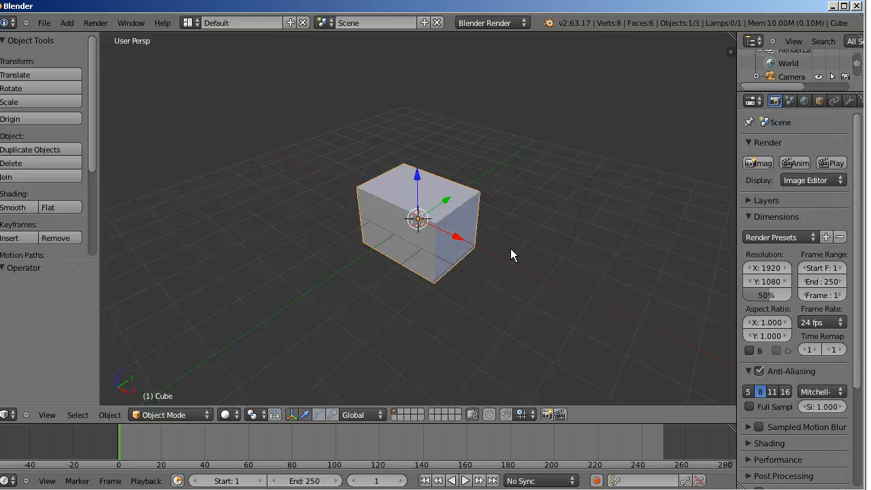
middle_click_drag(451, 261, 576, 276)
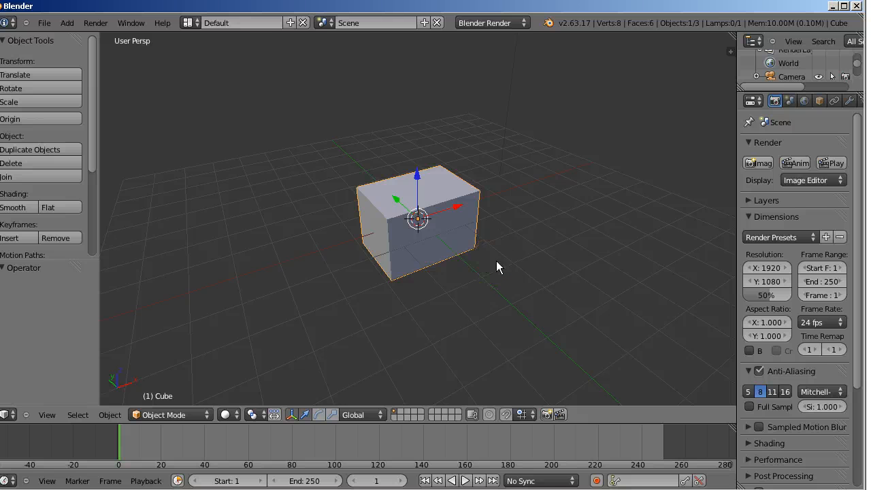
key("ctrl+z")
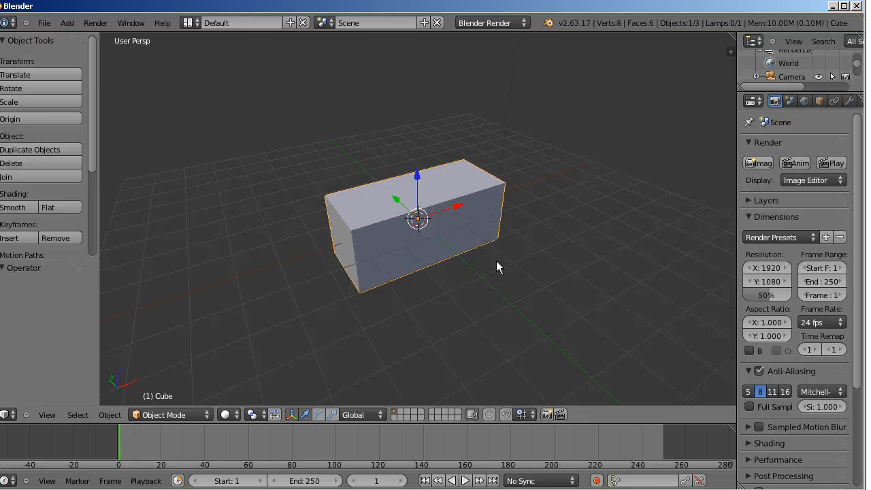
key("ctrl+z")
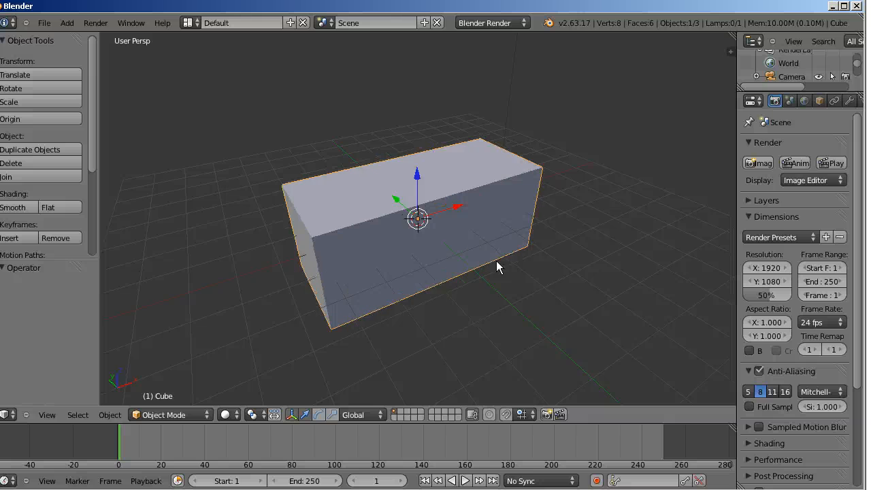
key("ctrl+z")
key("ctrl+z")
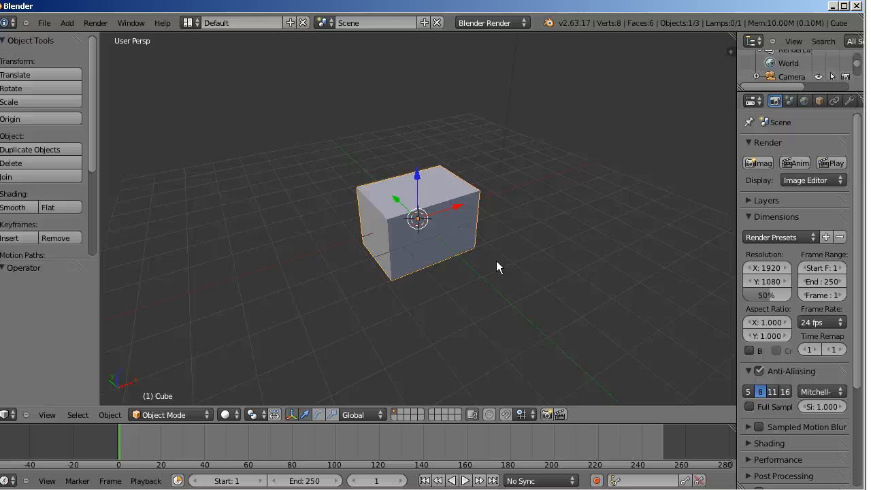
key("ctrl+shift+z")
key("ctrl+shift+z")
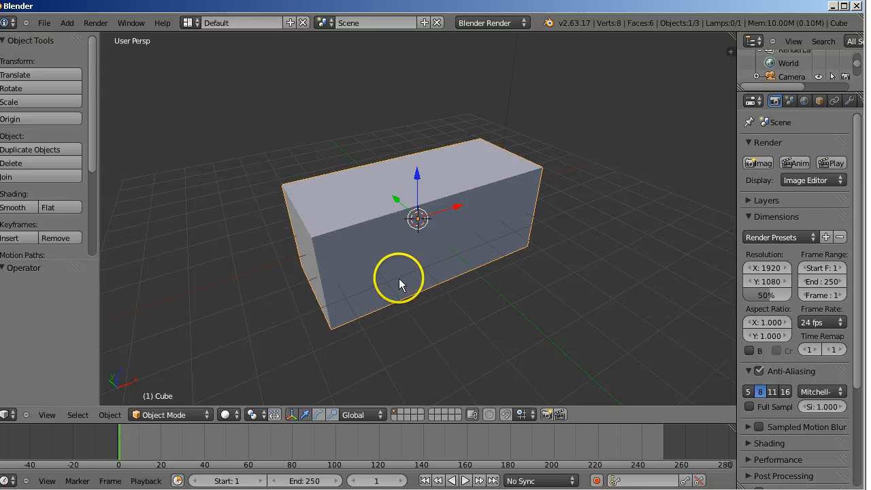
middle_click_drag(402, 282, 471, 324)
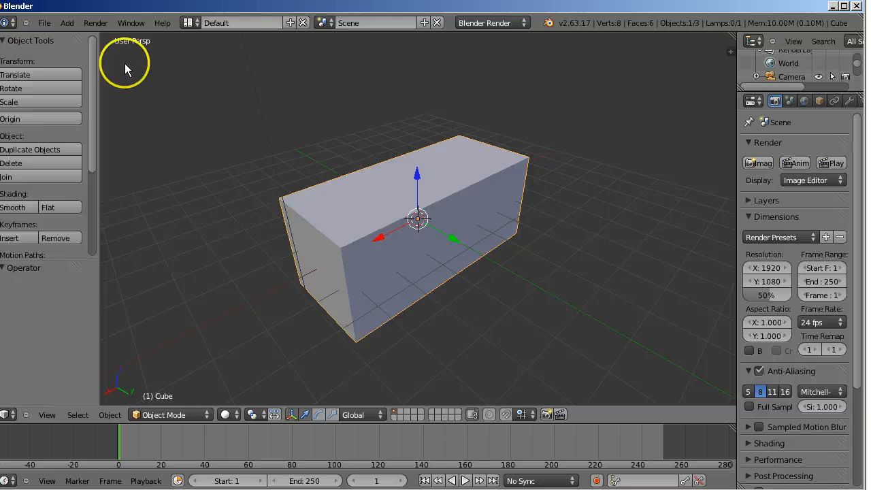
Step: Find the Redo key binding in the Input preferences, change it to Ctrl Y, and save the preferences as default
left_click(45, 24)
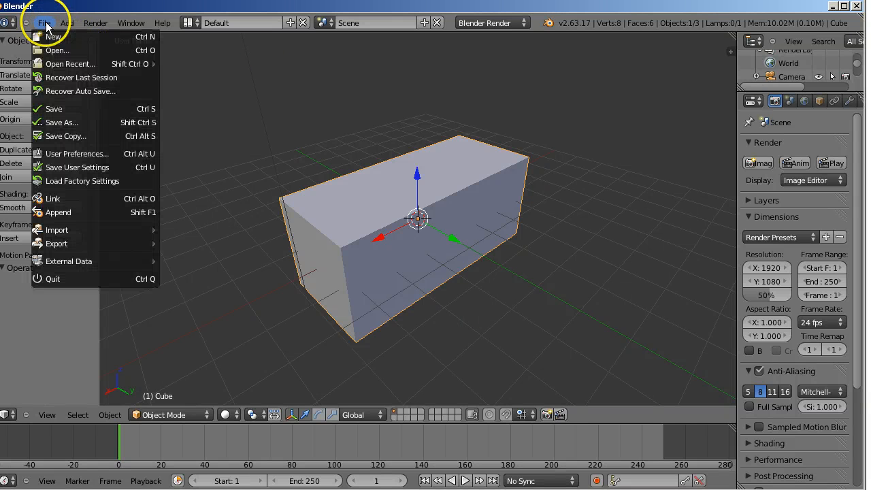
left_click(77, 154)
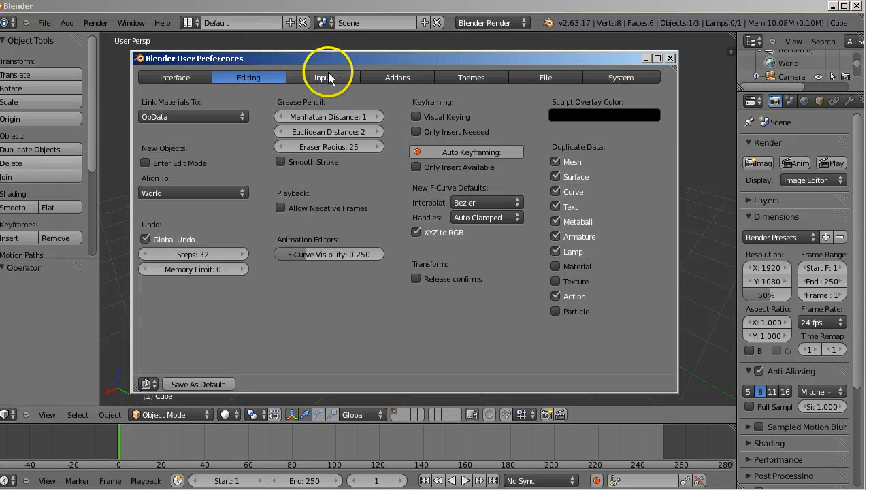
left_click(328, 77)
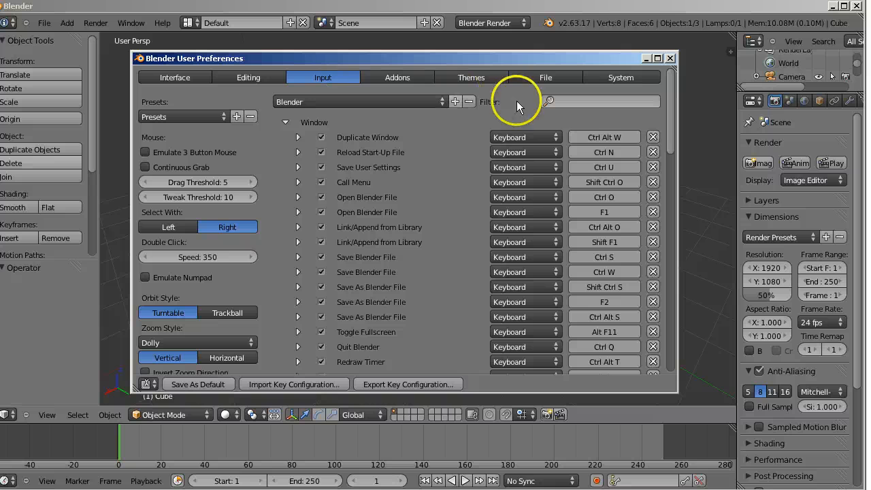
left_click(574, 101)
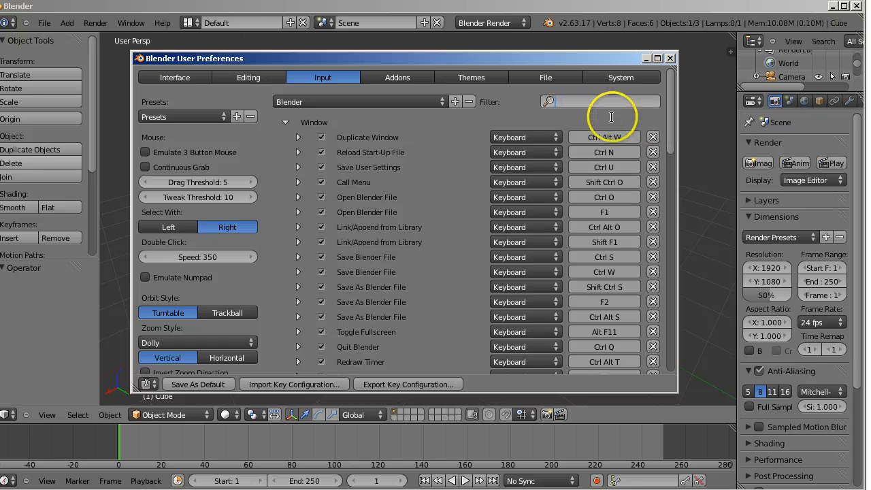
type("redo")
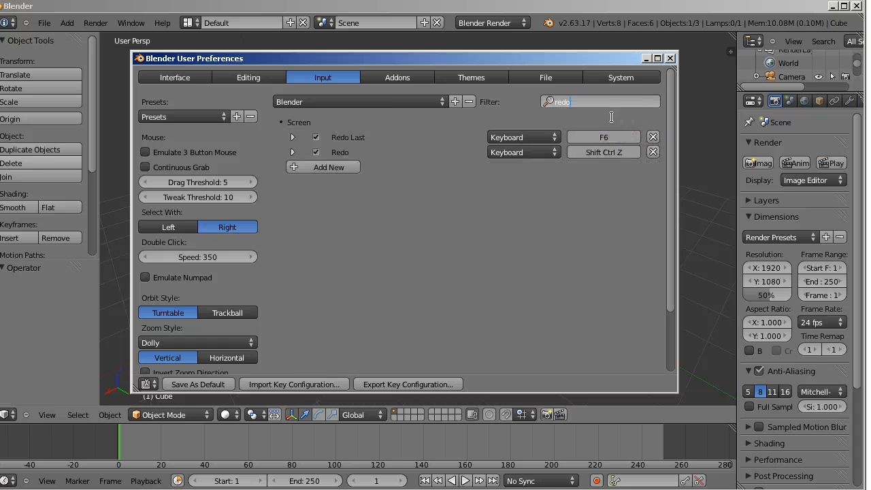
left_click(622, 152)
left_click(623, 153)
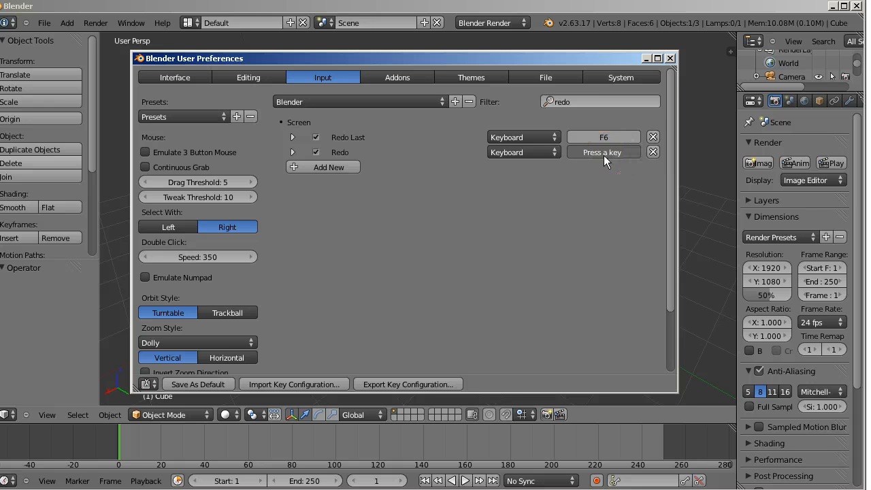
key("ctrl+y")
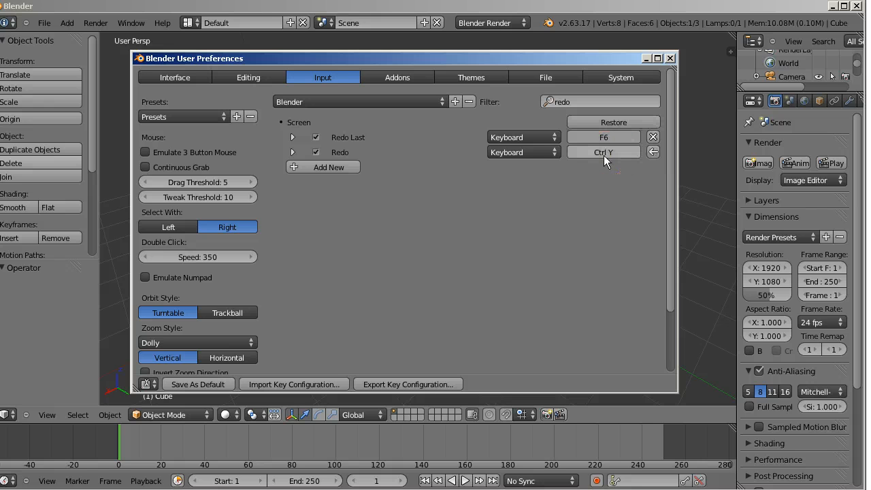
left_click(199, 385)
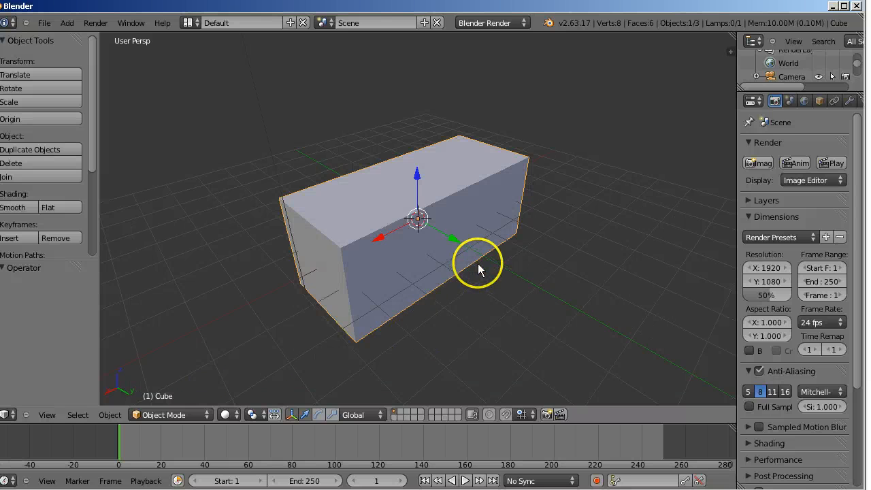
Step: Test the new Redo shortcut by undoing the last two cube scalings and redoing them, two times over
key("ctrl+z")
key("ctrl+z")
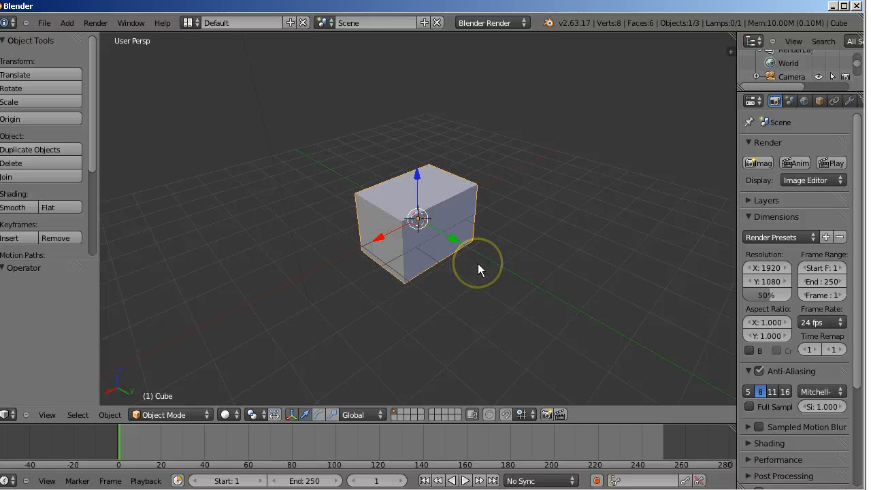
key("ctrl+shift+z")
key("ctrl+shift+z")
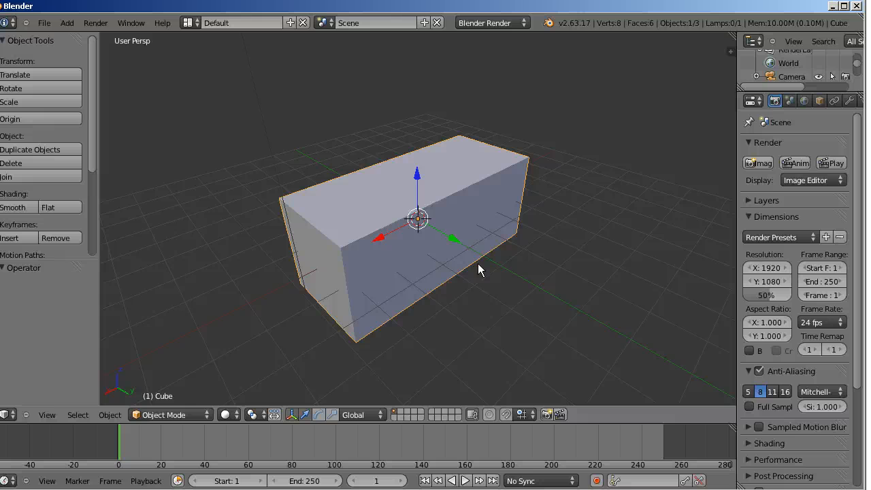
key("ctrl+z")
key("ctrl+z")
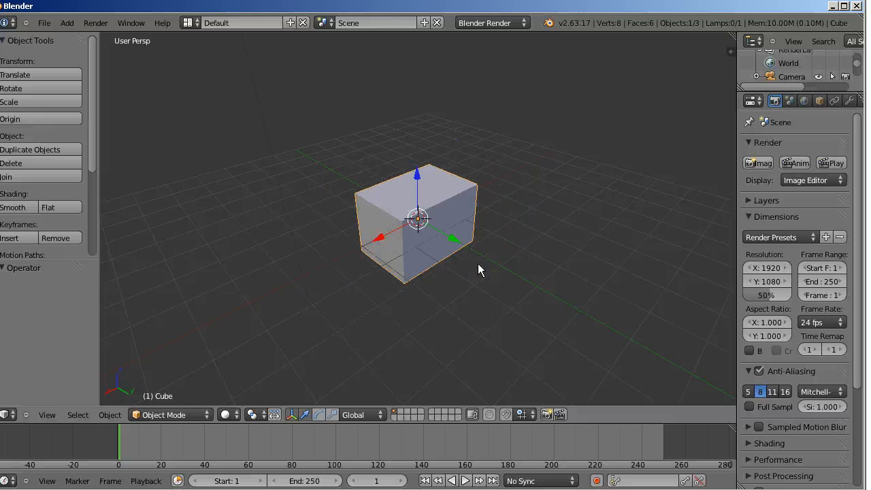
key("ctrl+shift+z")
key("ctrl+shift+z")
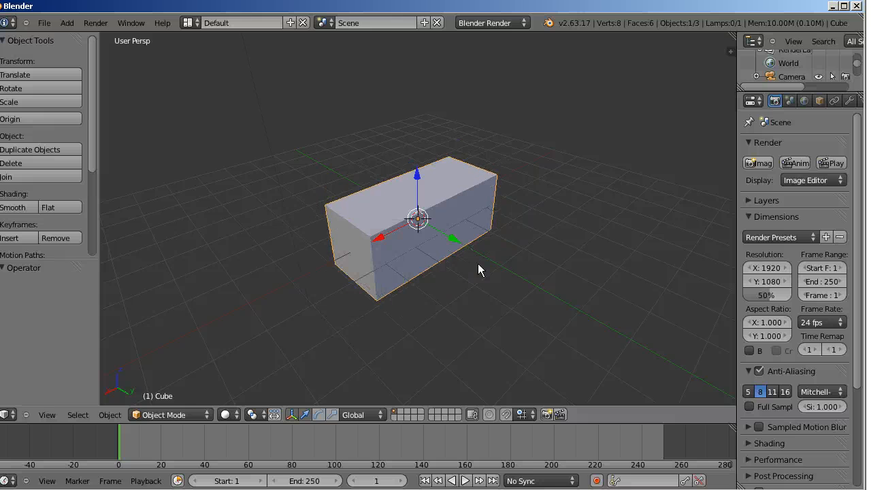